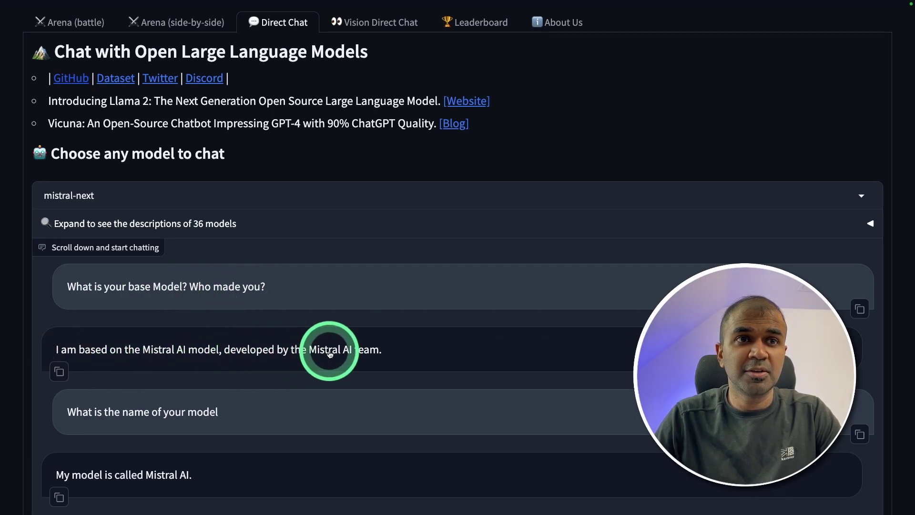
Set the channel's notification bell to All and like the AI Research Assistant video.
{"action": "left_click", "coordinate": [91, 194]}
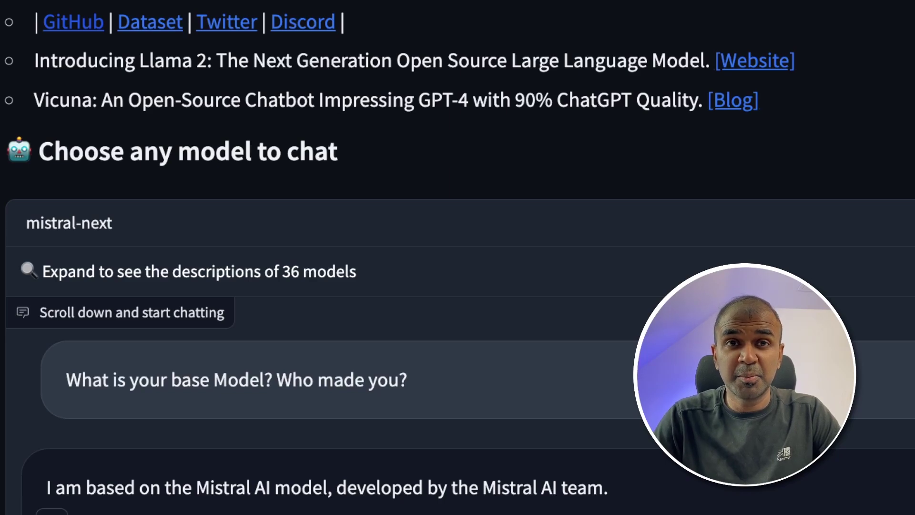
{"action": "scroll", "coordinate": [457, 286], "scroll_direction": "down", "scroll_amount": 3}
{"action": "scroll", "coordinate": [457, 287], "scroll_direction": "down", "scroll_amount": 6}
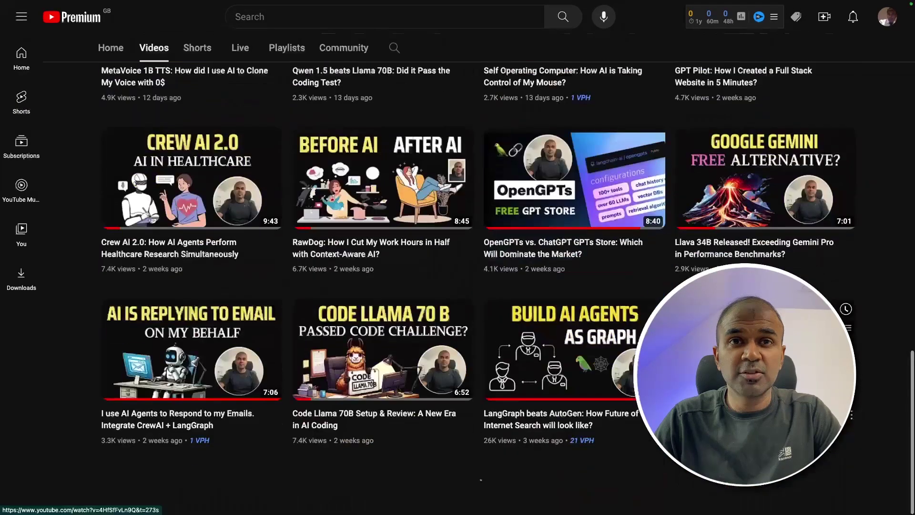
{"action": "scroll", "coordinate": [458, 286], "scroll_direction": "down", "scroll_amount": 2}
{"action": "scroll", "coordinate": [457, 286], "scroll_direction": "down", "scroll_amount": 5}
{"action": "scroll", "coordinate": [458, 287], "scroll_direction": "down", "scroll_amount": 5}
{"action": "scroll", "coordinate": [458, 286], "scroll_direction": "down", "scroll_amount": 3}
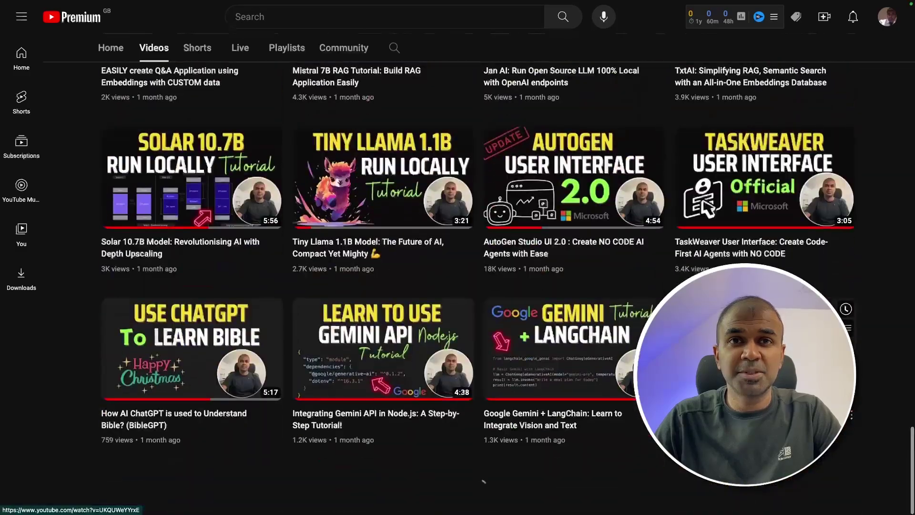
{"action": "scroll", "coordinate": [458, 286], "scroll_direction": "down", "scroll_amount": 3}
{"action": "left_click", "coordinate": [399, 341]}
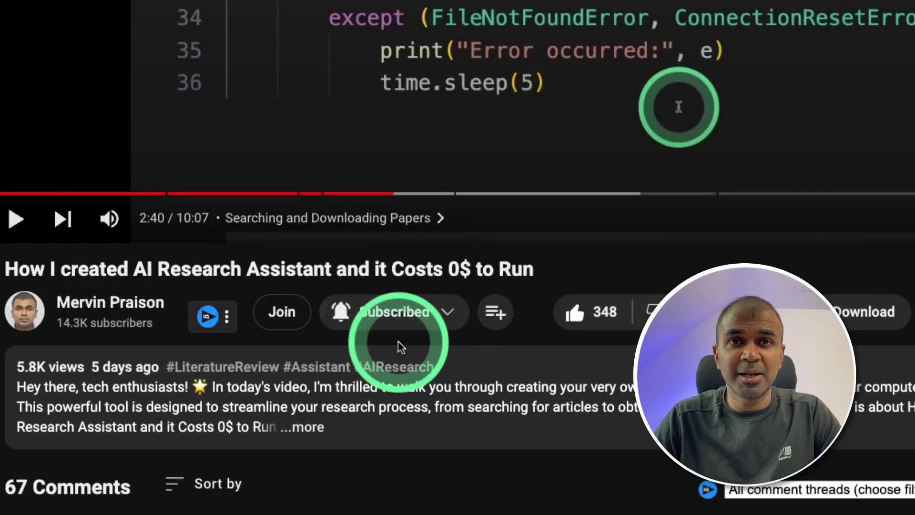
{"action": "left_click", "coordinate": [573, 320]}
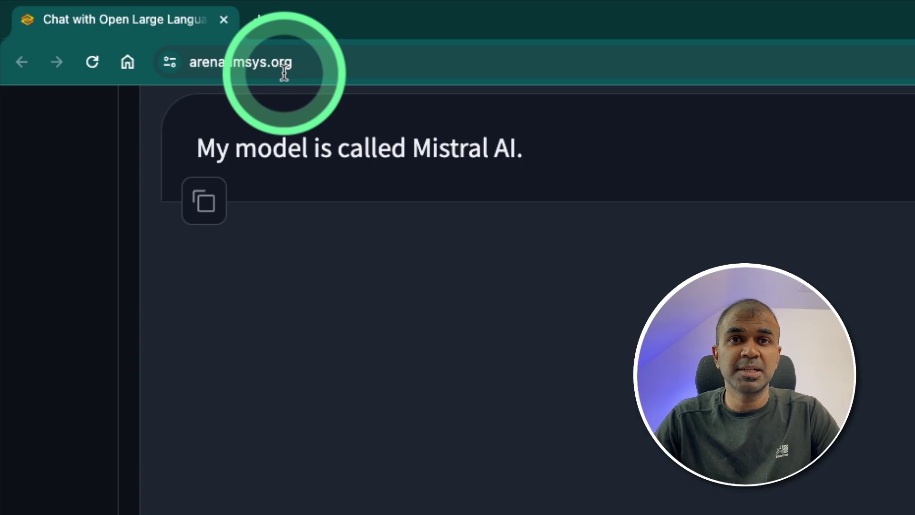
{"action": "scroll", "coordinate": [343, 72], "scroll_direction": "up", "scroll_amount": 10}
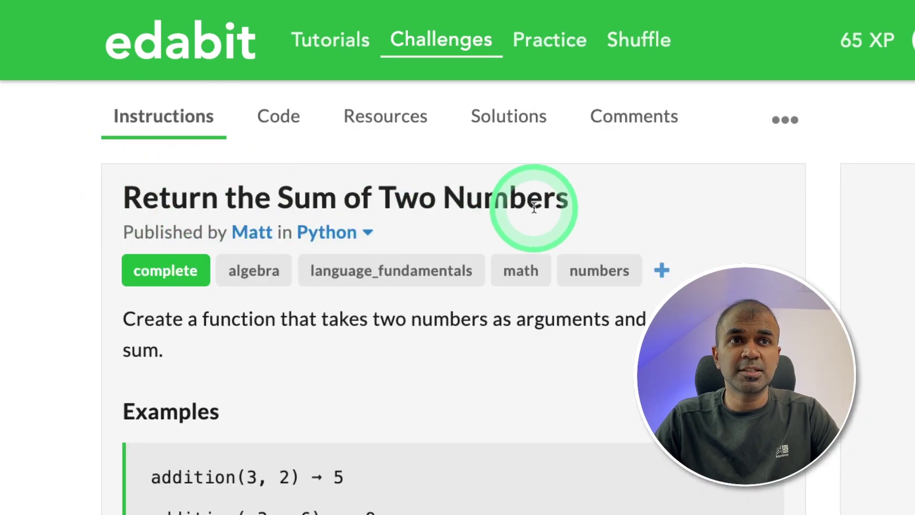
{"action": "scroll", "coordinate": [537, 208], "scroll_direction": "down", "scroll_amount": 3}
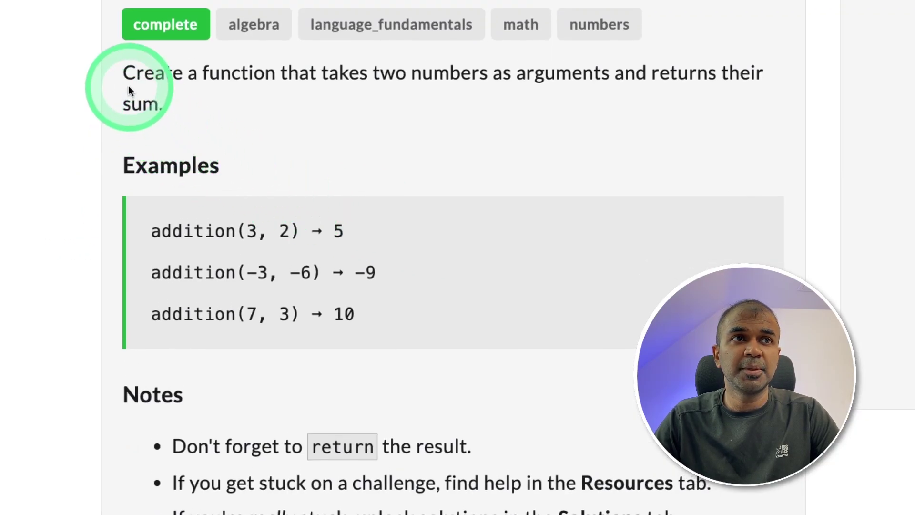
{"action": "left_click_drag", "start_coordinate": [127, 85], "coordinate": [601, 413]}
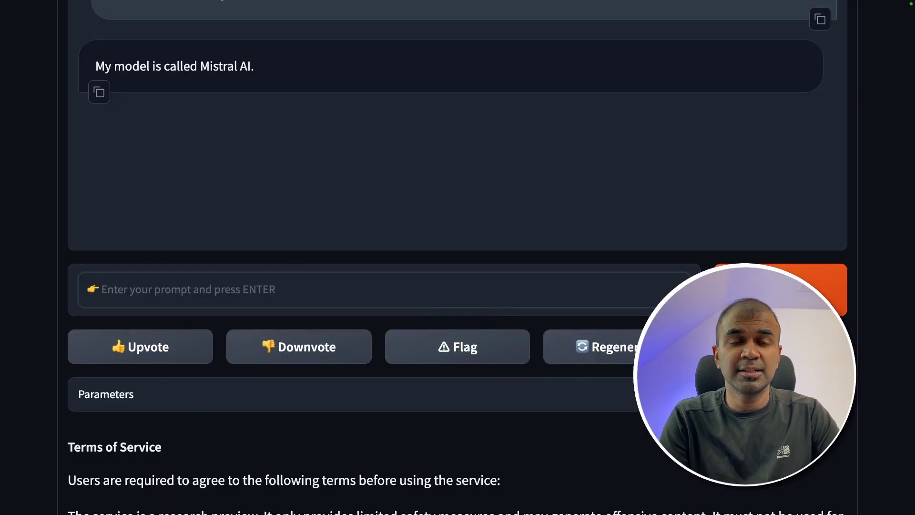
Send the Sum of Two Numbers challenge to Mistral Next and check its addition code.
{"action": "type", "text": "In Python Create a function that takes two numbers as arguments and returns their sum.  Examples addition(3, 2) ➞ 5  addition(-3, -6) ➞ -9  addition(7, 3) ➞ 10 Notes Don't forget to return the result."}
{"action": "key", "text": "Return"}
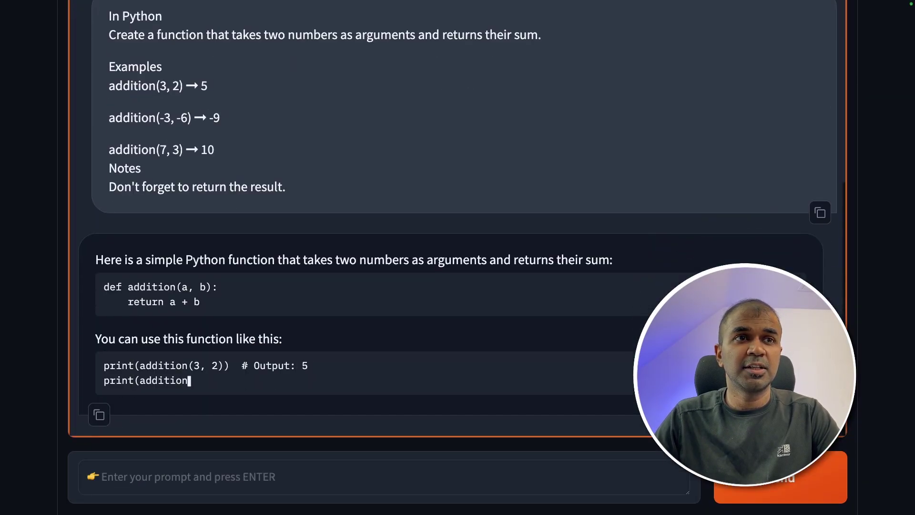
{"action": "left_click_drag", "start_coordinate": [217, 288], "coordinate": [81, 270]}
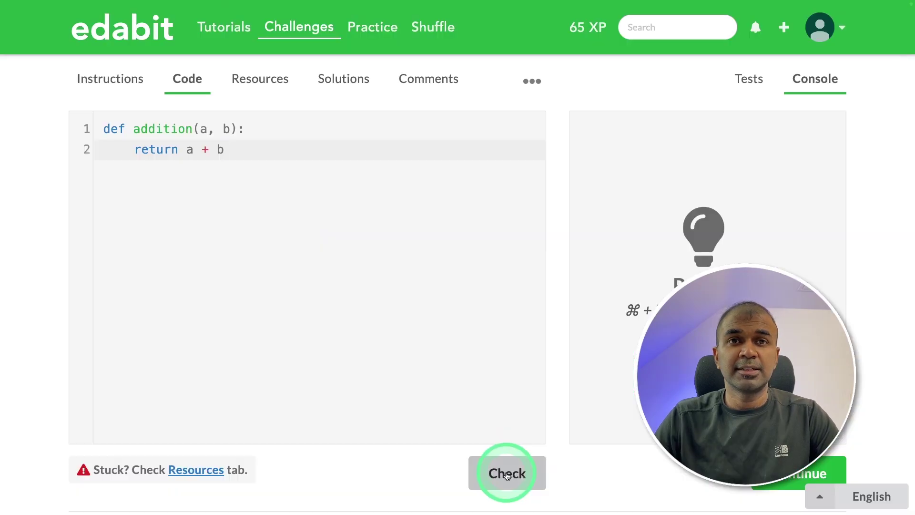
{"action": "left_click", "coordinate": [507, 473]}
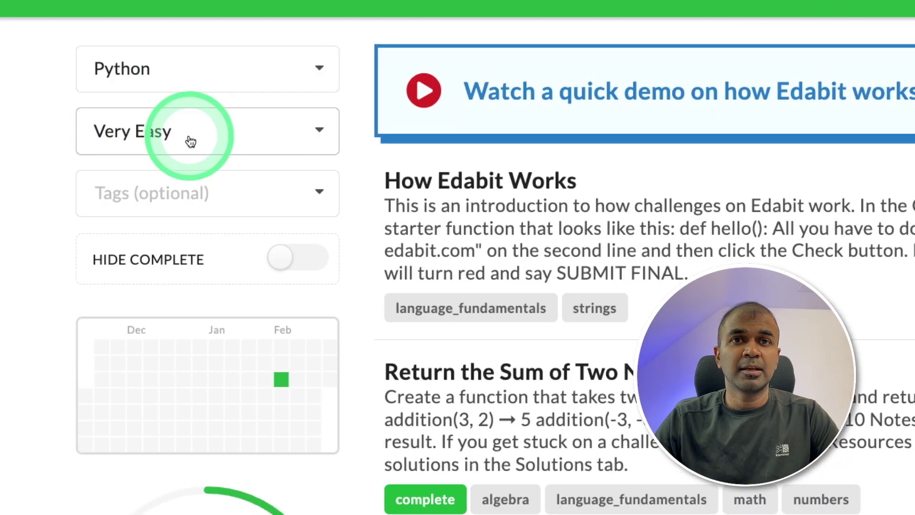
Filter to Easy challenges and pass Find the Discount with the model's dis function.
{"action": "left_click", "coordinate": [186, 141]}
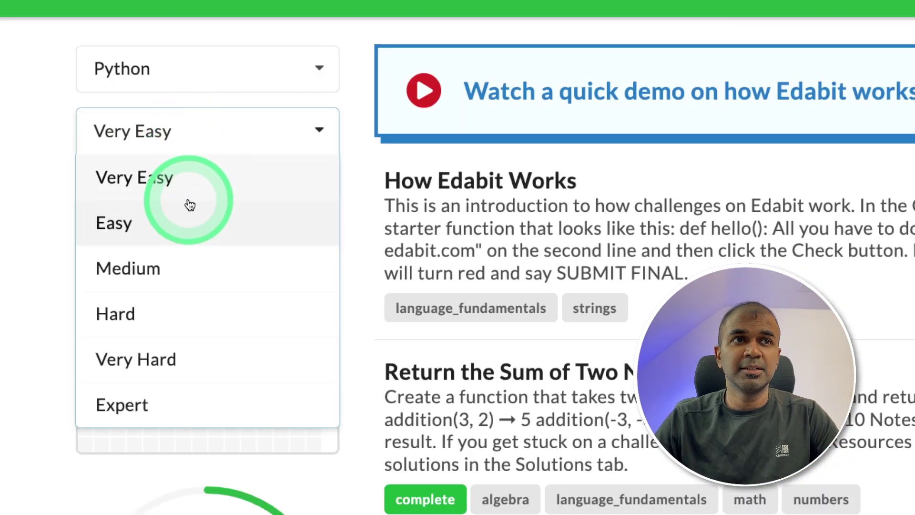
{"action": "left_click", "coordinate": [184, 222]}
{"action": "scroll", "coordinate": [429, 241], "scroll_direction": "down", "scroll_amount": 2}
{"action": "left_click", "coordinate": [524, 245]}
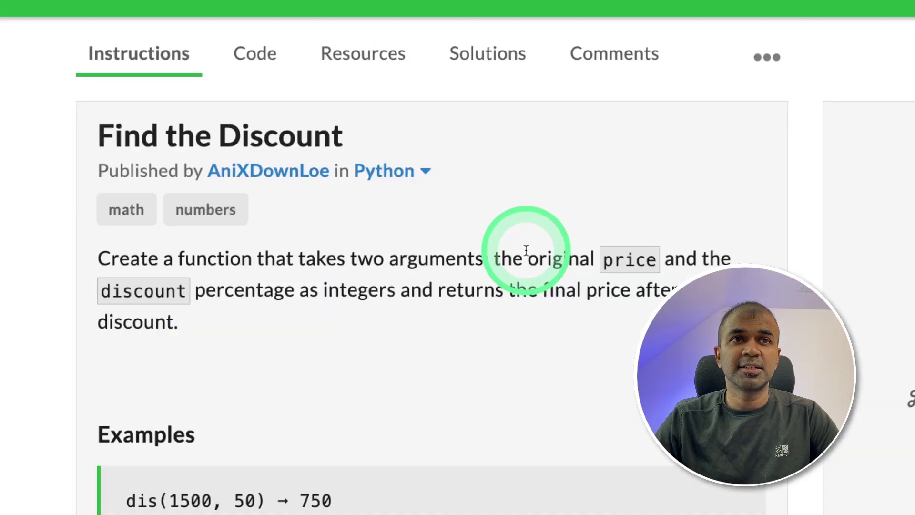
{"action": "mouse_move", "coordinate": [98, 259]}
{"action": "left_mouse_down"}
{"action": "mouse_move", "coordinate": [257, 291]}
{"action": "mouse_move", "coordinate": [384, 383]}
{"action": "left_mouse_up"}
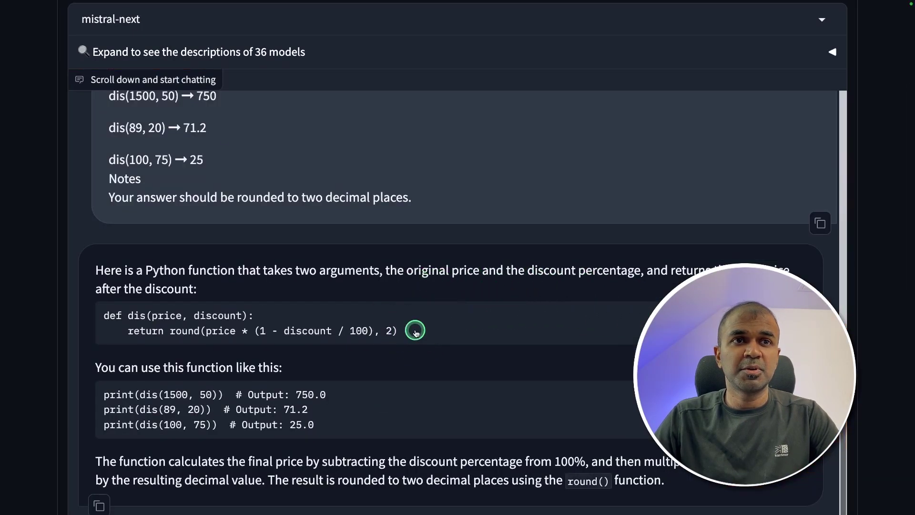
{"action": "left_click_drag", "start_coordinate": [409, 330], "coordinate": [90, 319]}
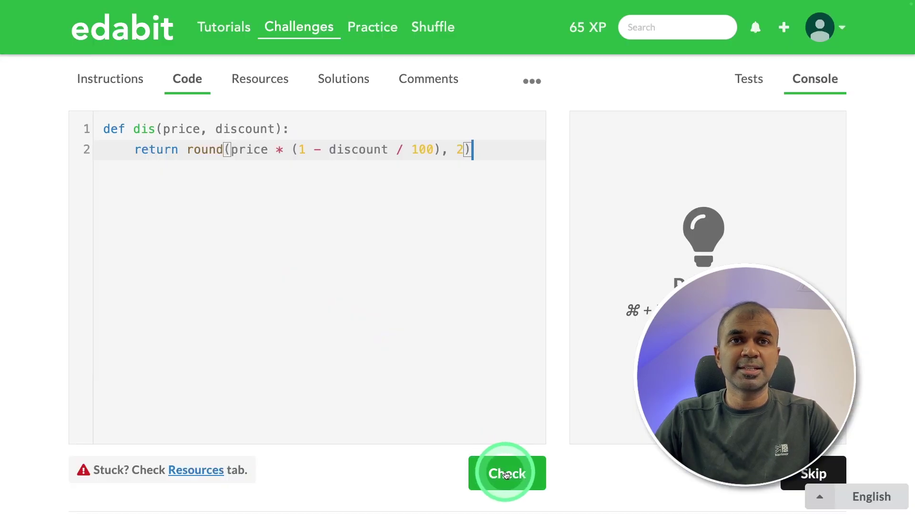
{"action": "left_click", "coordinate": [506, 475]}
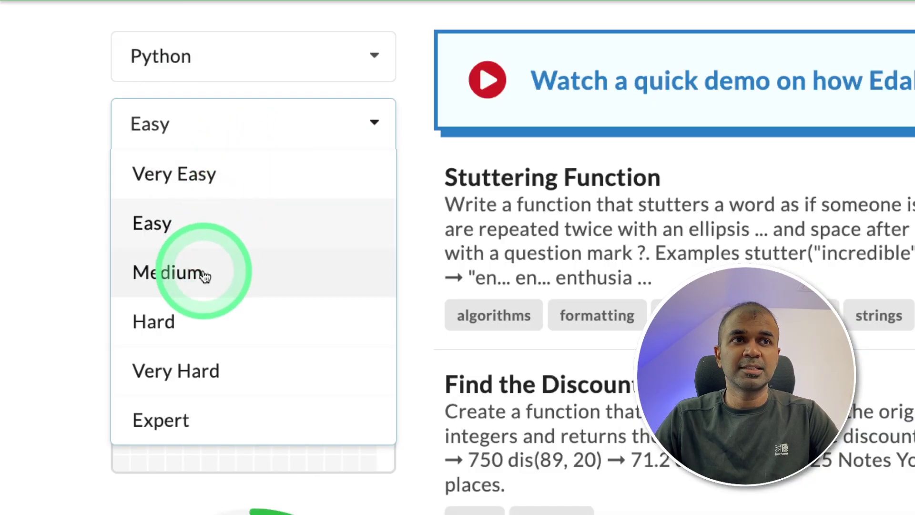
Filter to Medium challenges and check the model's V_DAC solution for Virtual DAC.
{"action": "left_click", "coordinate": [180, 272]}
{"action": "scroll", "coordinate": [589, 351], "scroll_direction": "down", "scroll_amount": 2}
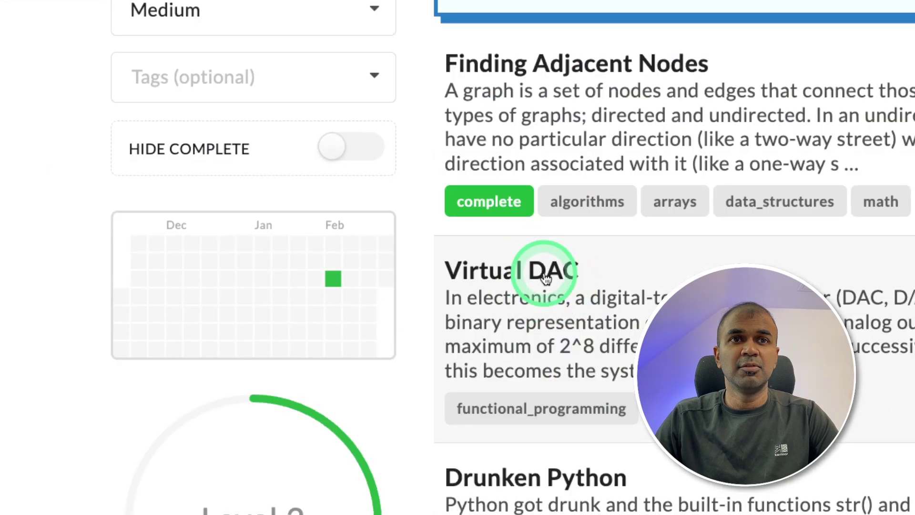
{"action": "left_click", "coordinate": [535, 327]}
{"action": "left_click_drag", "start_coordinate": [212, 209], "coordinate": [557, 370]}
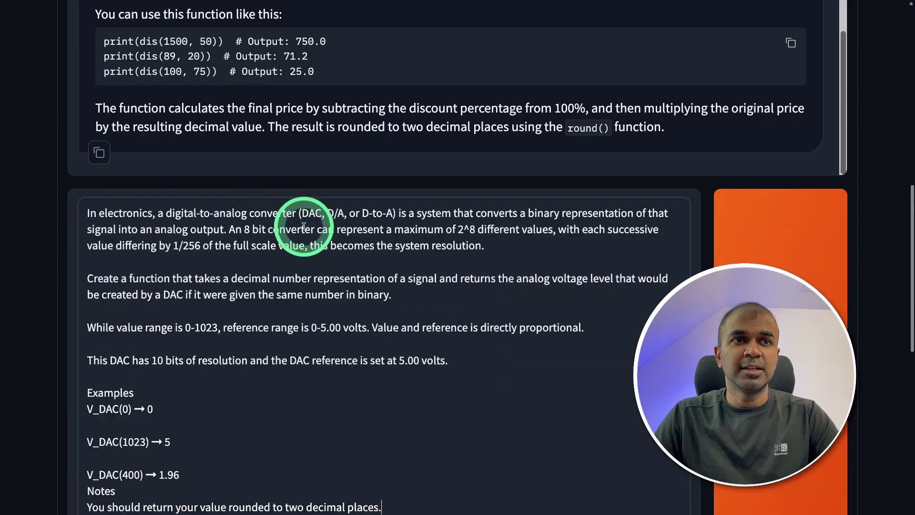
{"action": "key", "text": "Return"}
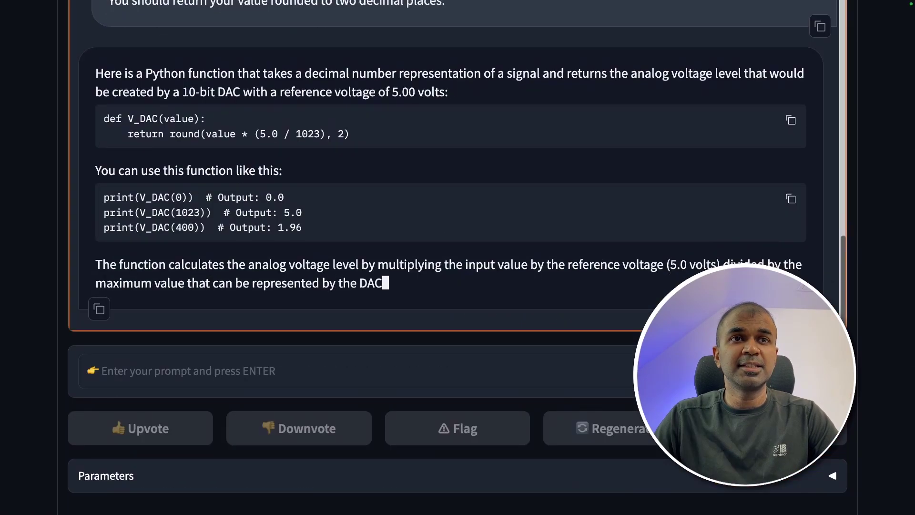
{"action": "left_click", "coordinate": [792, 156]}
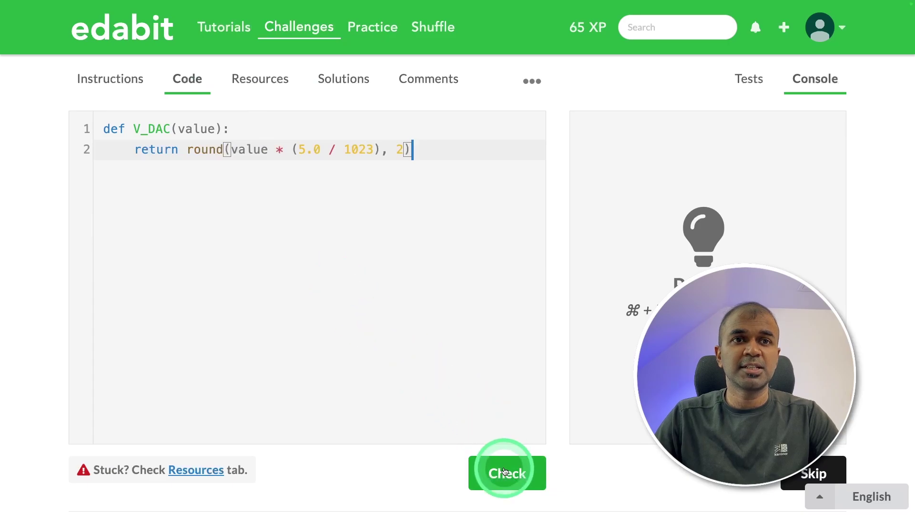
{"action": "left_click", "coordinate": [507, 470]}
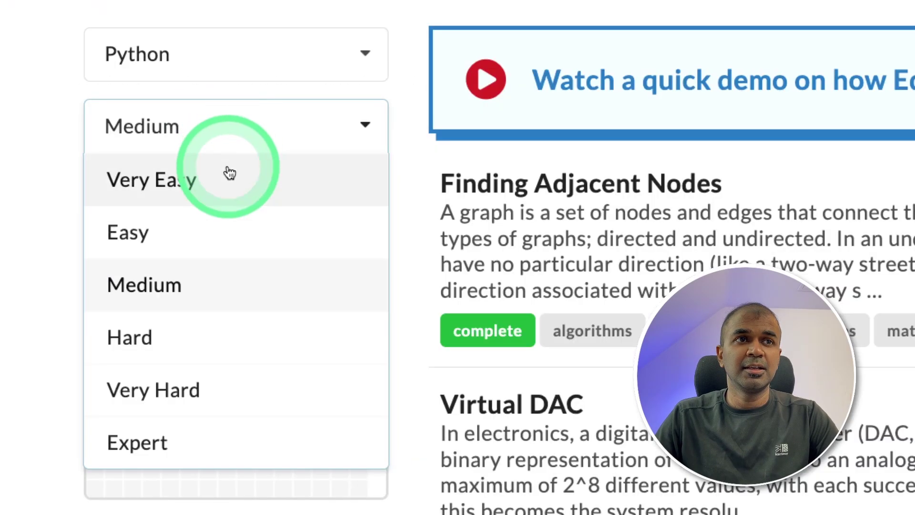
Filter to Hard challenges and check the get_domain solution for the DNS pointer challenge.
{"action": "left_click", "coordinate": [205, 343]}
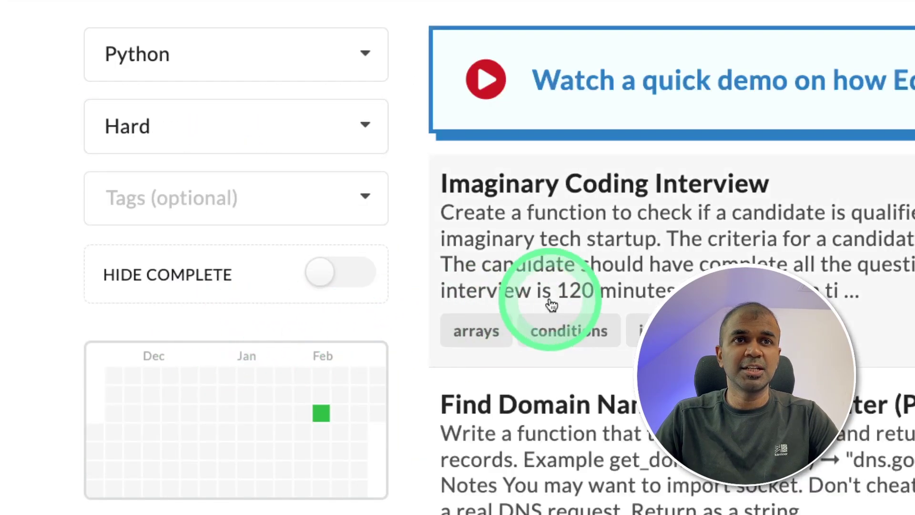
{"action": "scroll", "coordinate": [551, 305], "scroll_direction": "down", "scroll_amount": 4}
{"action": "left_click", "coordinate": [672, 163]}
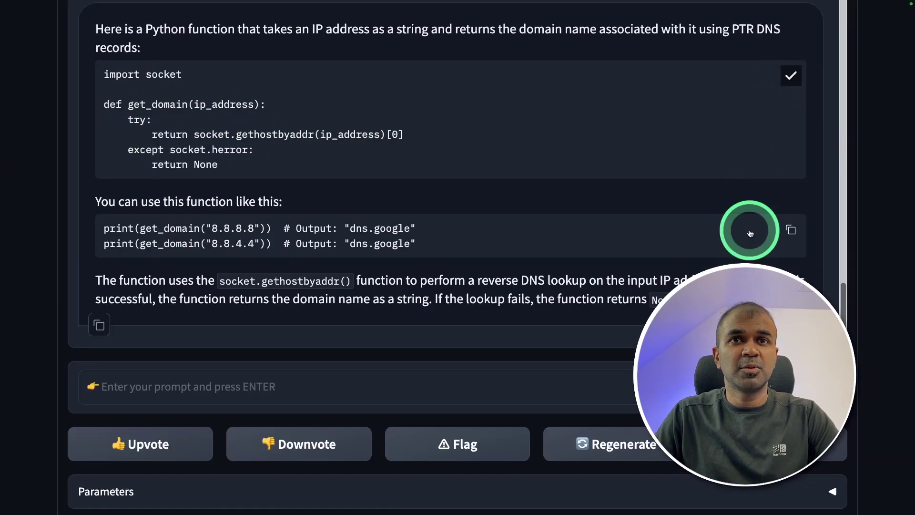
{"action": "left_click", "coordinate": [507, 473]}
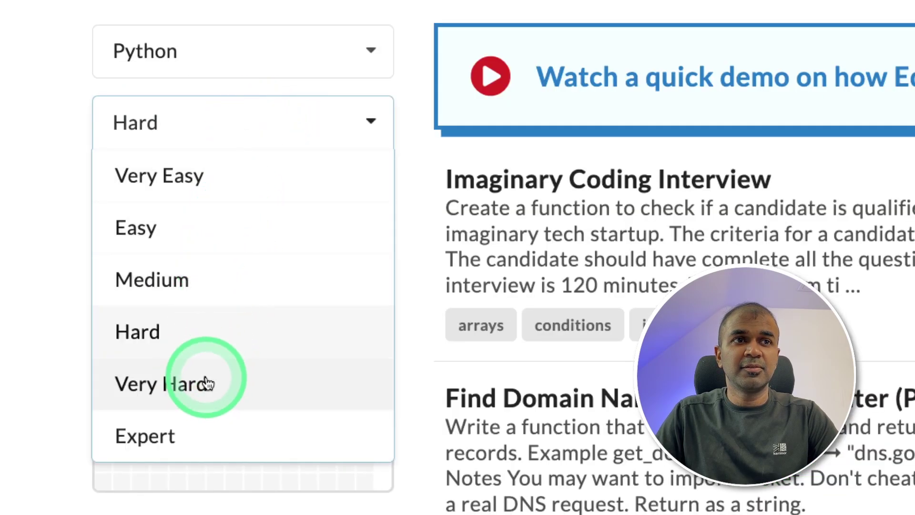
List Very Hard challenges and check the chatbot's id_mtrx code on Identity Matrix.
{"action": "left_click", "coordinate": [205, 381]}
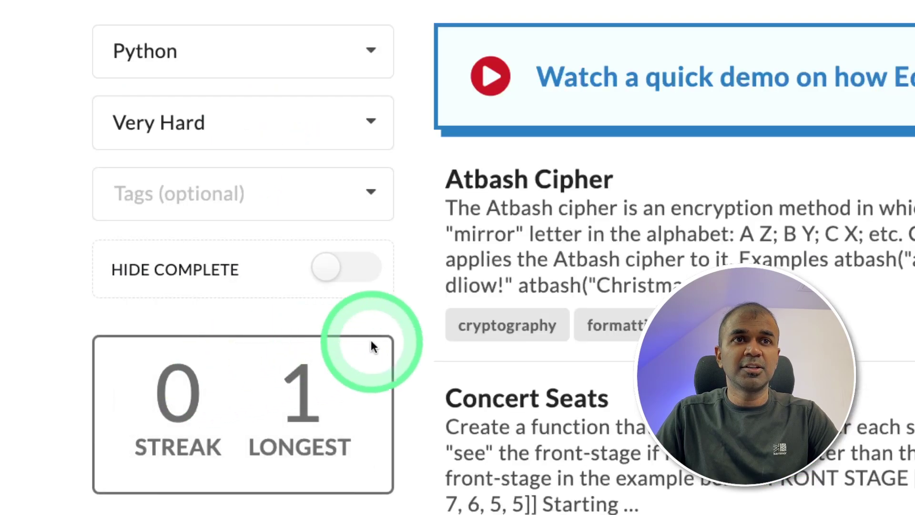
{"action": "scroll", "coordinate": [572, 258], "scroll_direction": "down", "scroll_amount": 5}
{"action": "left_click", "coordinate": [552, 237]}
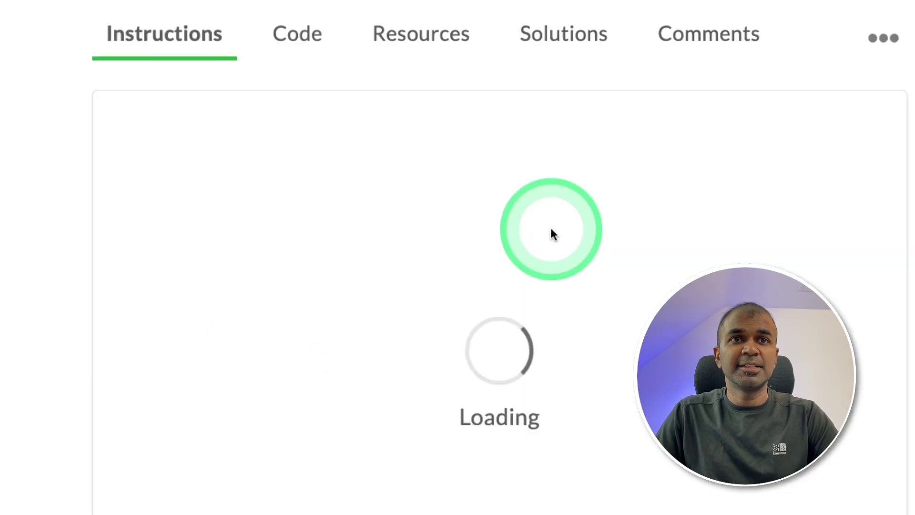
{"action": "left_click_drag", "start_coordinate": [136, 261], "coordinate": [494, 357]}
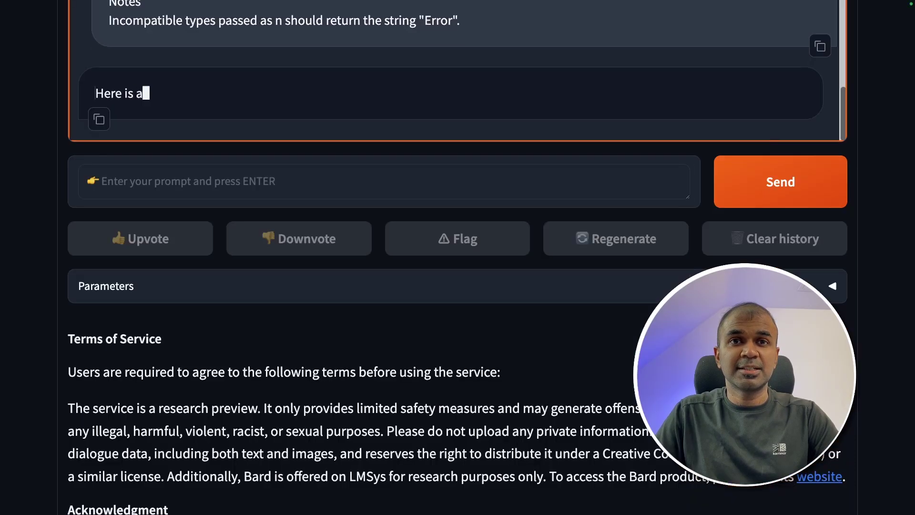
{"action": "left_click", "coordinate": [792, 178]}
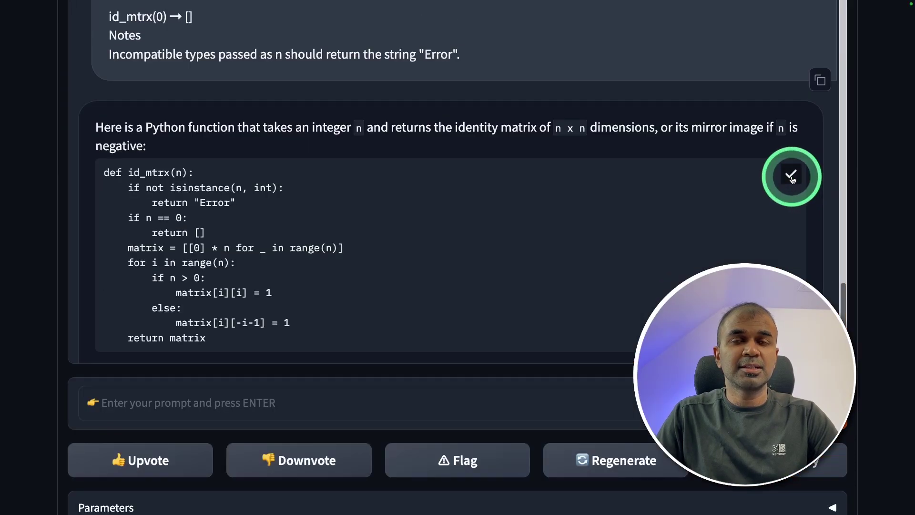
{"action": "left_click", "coordinate": [507, 474]}
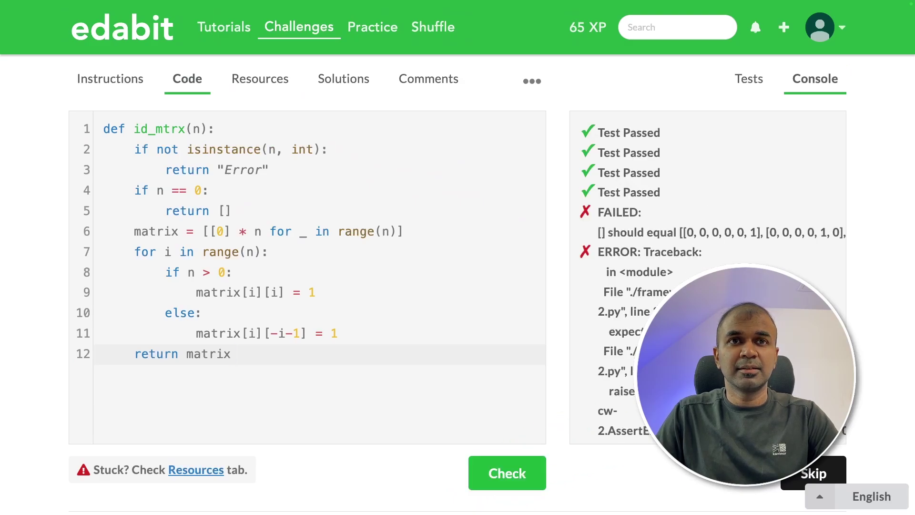
Send the failing test traceback to the chatbot and recheck its corrected id_mtrx code.
{"action": "left_click_drag", "start_coordinate": [662, 195], "coordinate": [598, 146]}
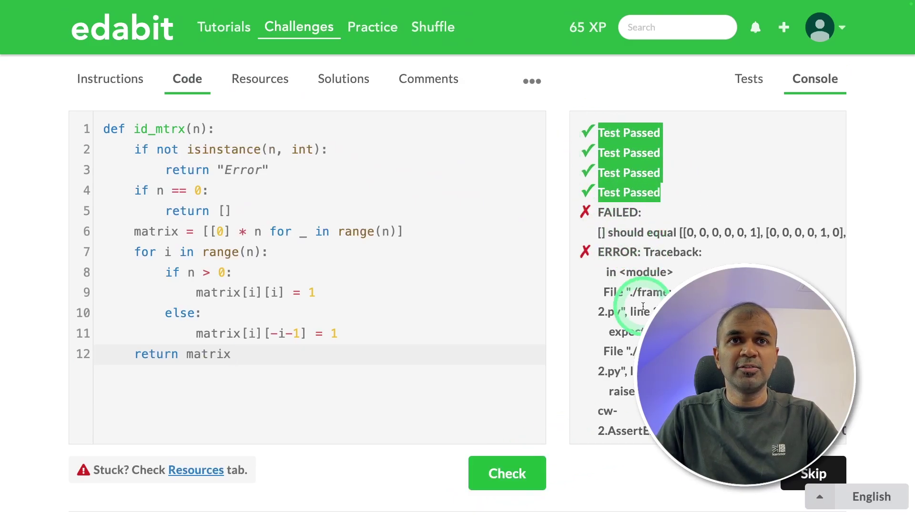
{"action": "left_click_drag", "start_coordinate": [599, 232], "coordinate": [622, 326]}
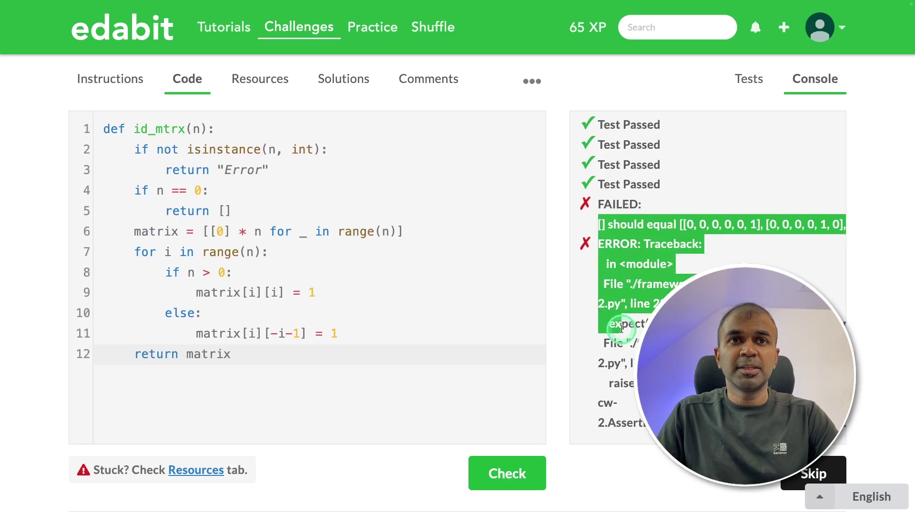
{"action": "key", "text": "Return"}
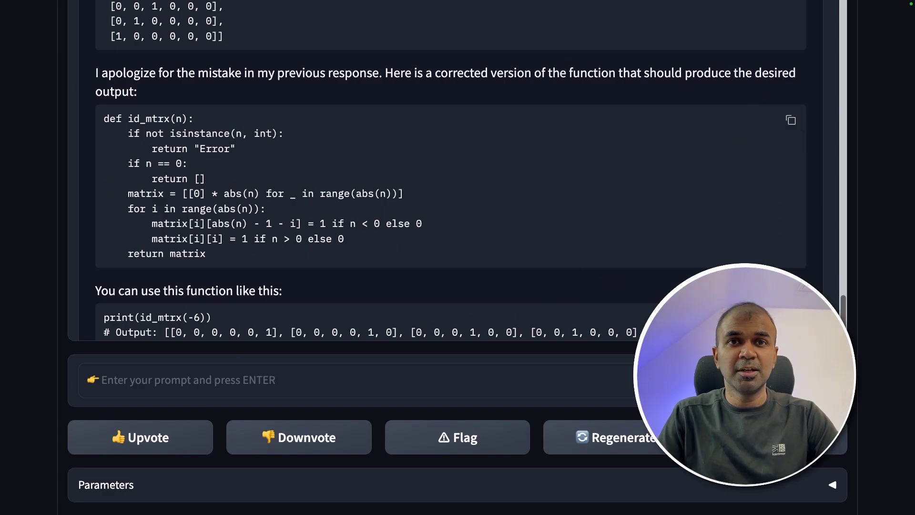
{"action": "left_click", "coordinate": [491, 474]}
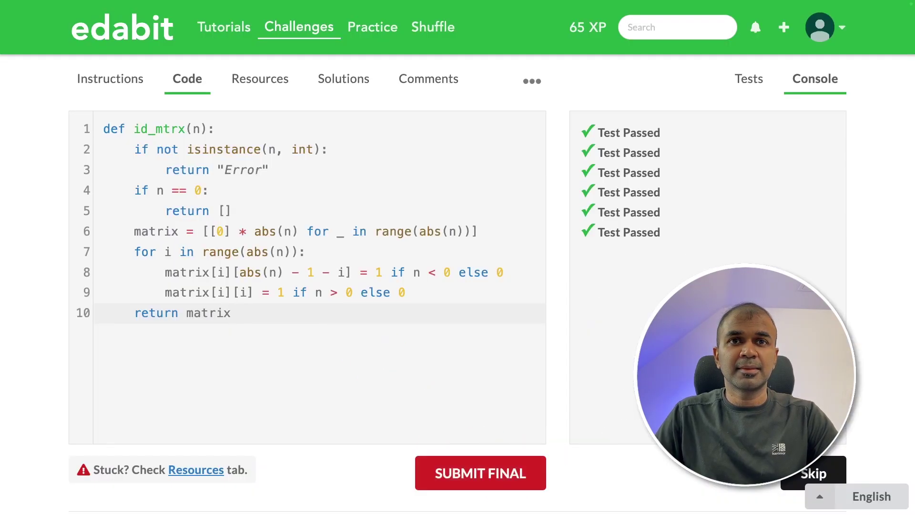
List Expert challenges and open The ECG Sequence challenge.
{"action": "left_click", "coordinate": [125, 33]}
{"action": "left_click", "coordinate": [188, 117]}
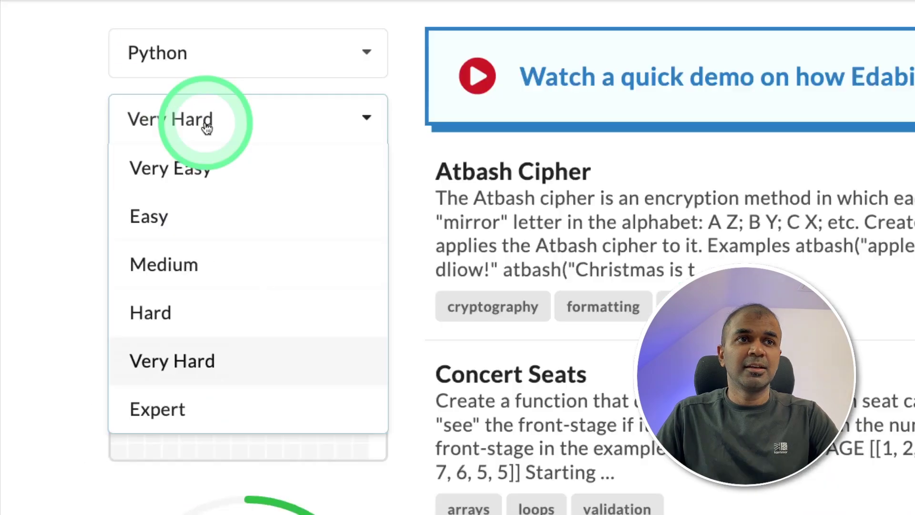
{"action": "left_click", "coordinate": [214, 395]}
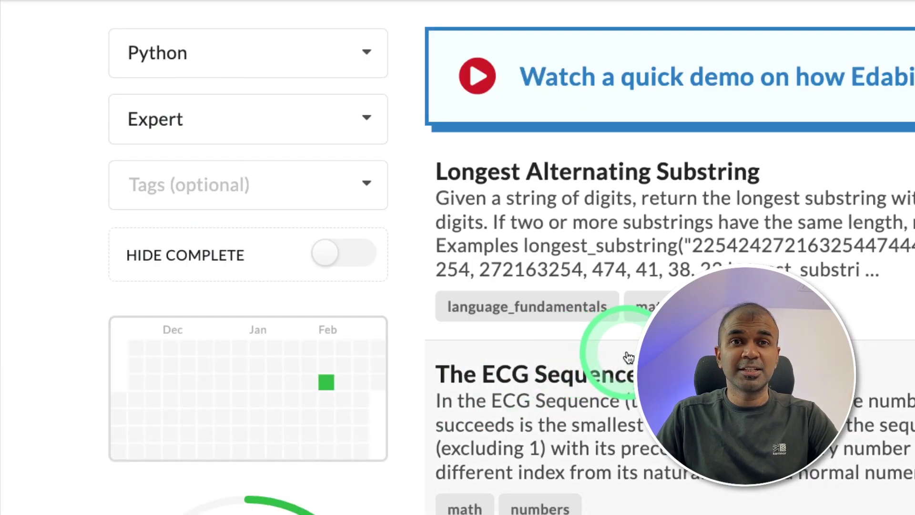
{"action": "left_click", "coordinate": [571, 376]}
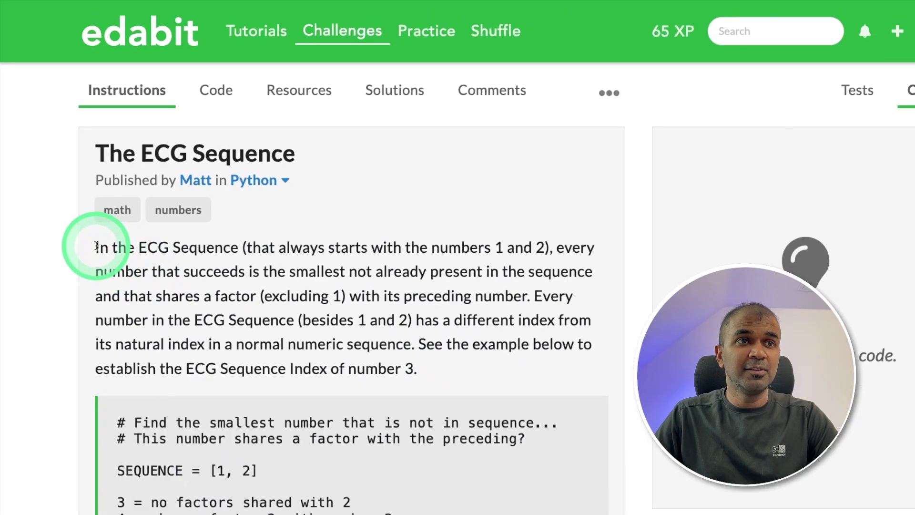
Send The ECG Sequence description to the chatbot and check its ecg_seq_index code.
{"action": "left_click_drag", "start_coordinate": [95, 246], "coordinate": [372, 422]}
{"action": "key", "text": "ctrl+c"}
{"action": "left_click", "coordinate": [351, 434]}
{"action": "key", "text": "ctrl+v"}
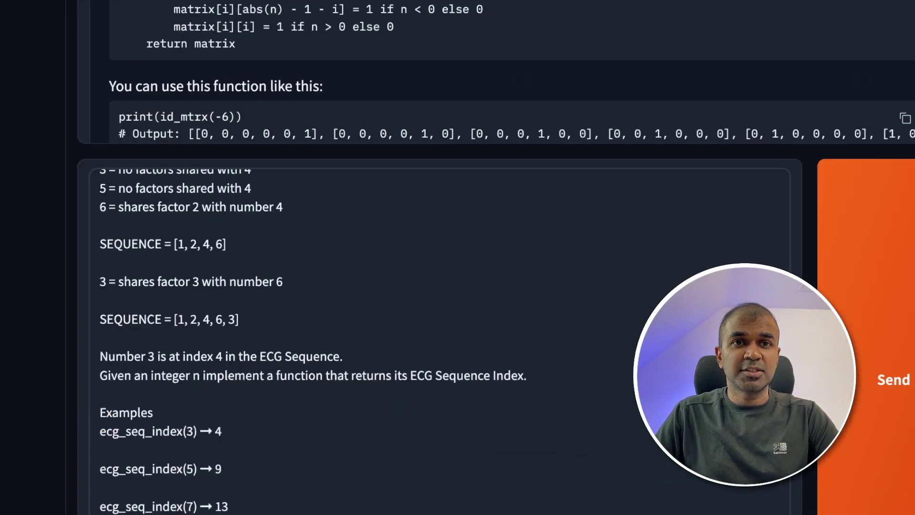
{"action": "key", "text": "Return"}
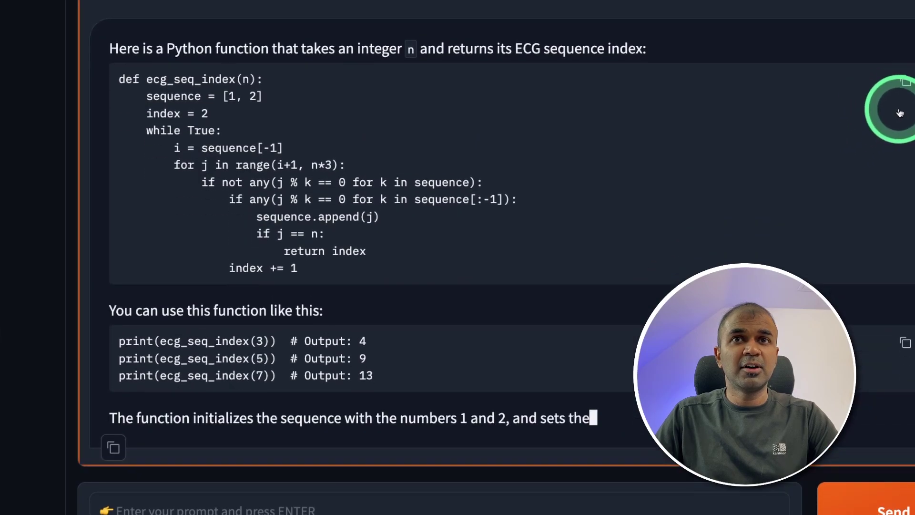
{"action": "left_click", "coordinate": [905, 57]}
{"action": "scroll", "coordinate": [906, 208], "scroll_direction": "up", "scroll_amount": 2}
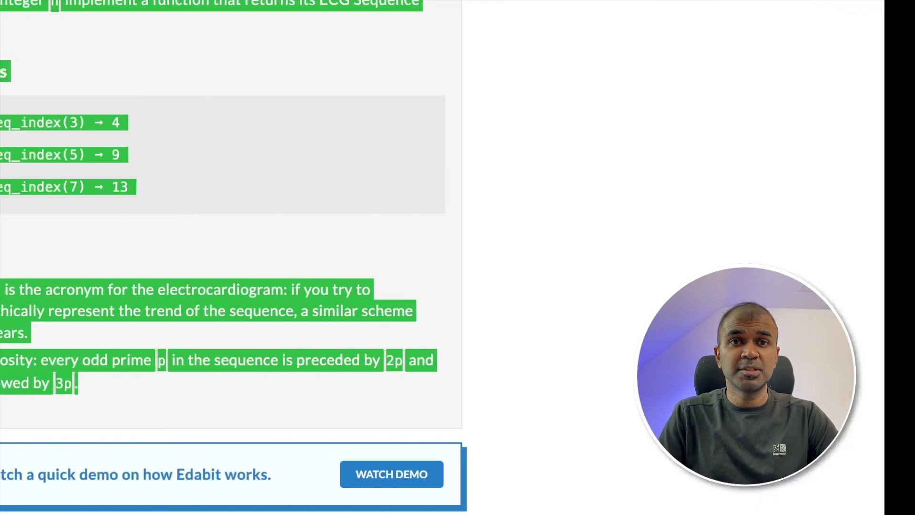
{"action": "left_click", "coordinate": [518, 424]}
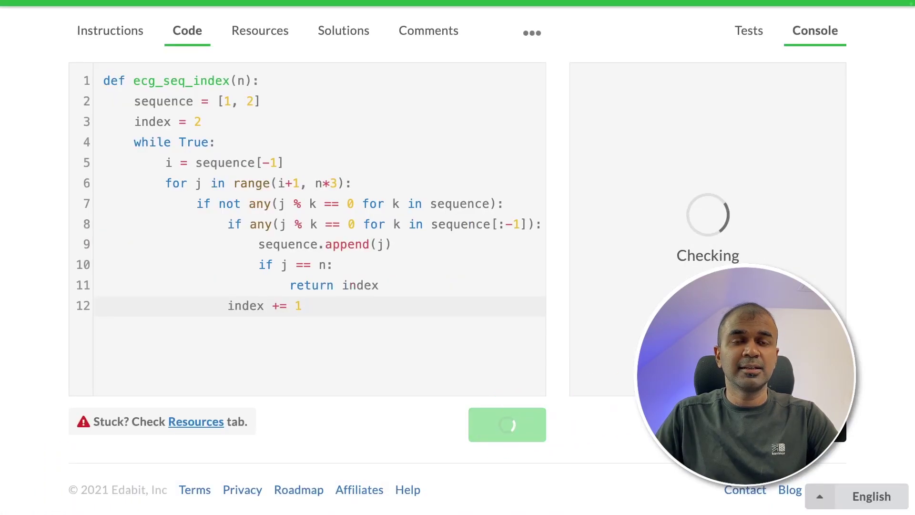
Send the timeout error to the chatbot and check its optimized ecg_seq_index code.
{"action": "left_click", "coordinate": [690, 246]}
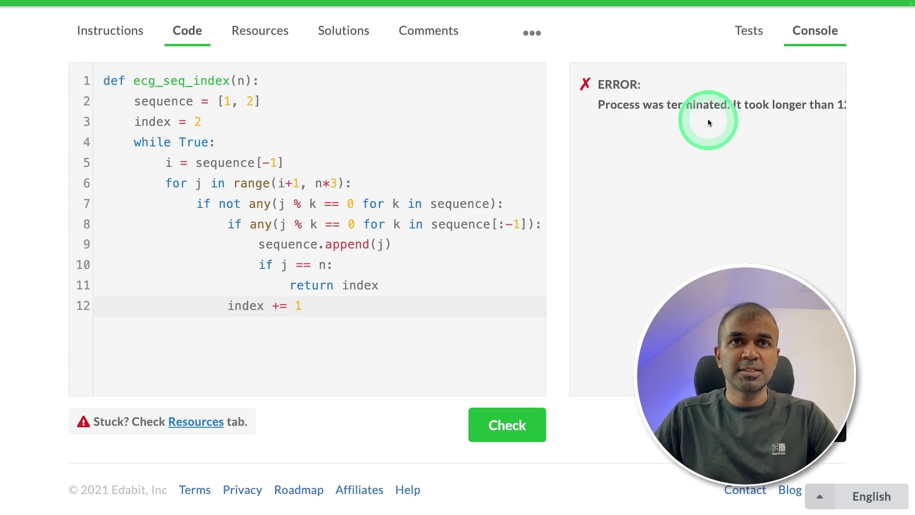
{"action": "left_click_drag", "start_coordinate": [737, 112], "coordinate": [829, 115]}
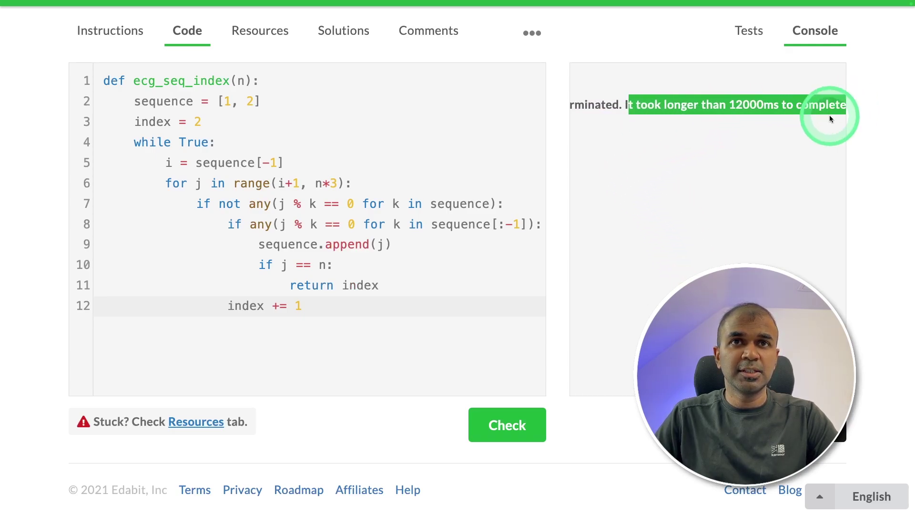
{"action": "left_click_drag", "start_coordinate": [593, 86], "coordinate": [779, 235]}
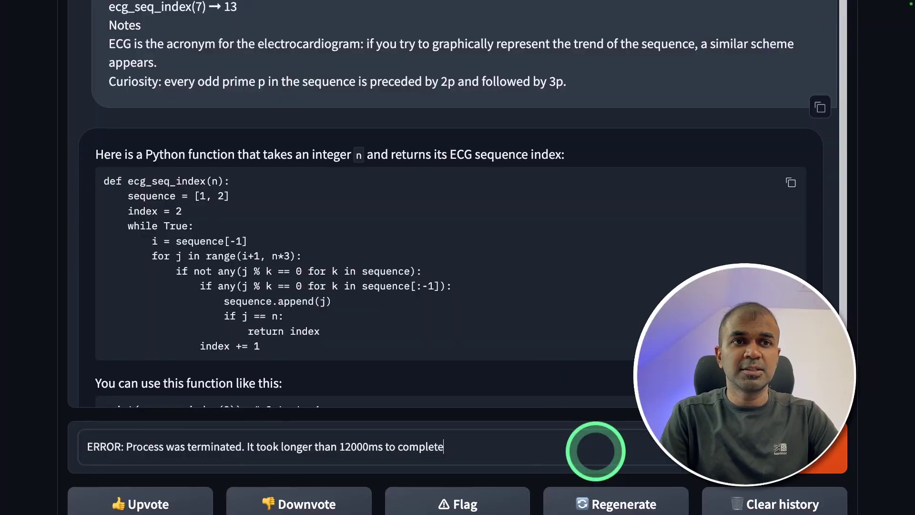
{"action": "key", "text": "Return"}
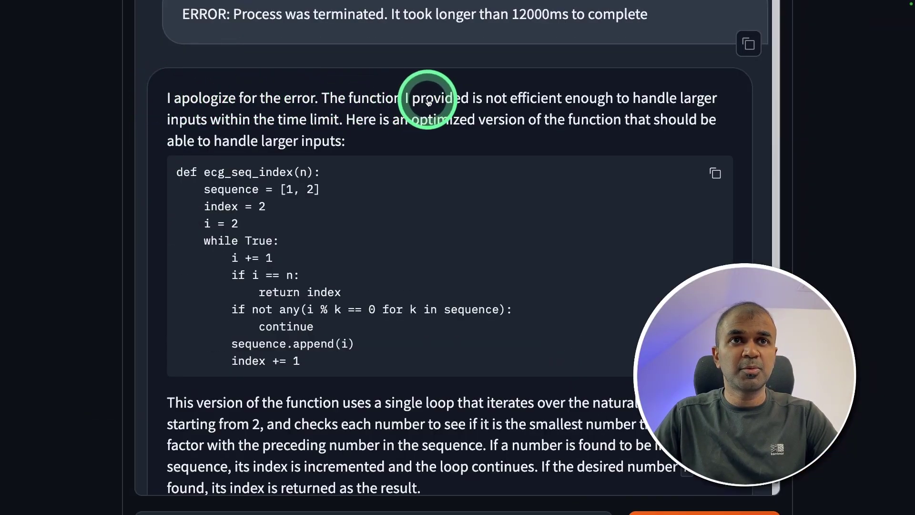
{"action": "left_click", "coordinate": [714, 176]}
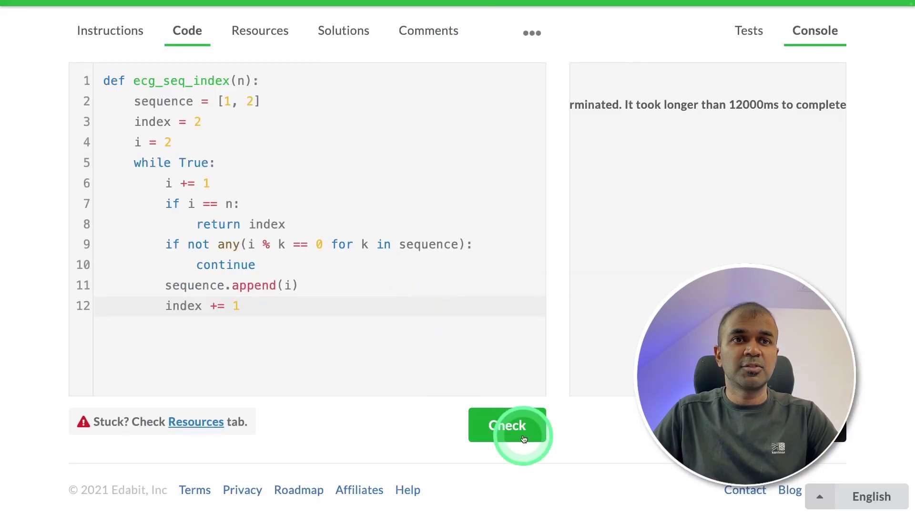
{"action": "left_click", "coordinate": [526, 430]}
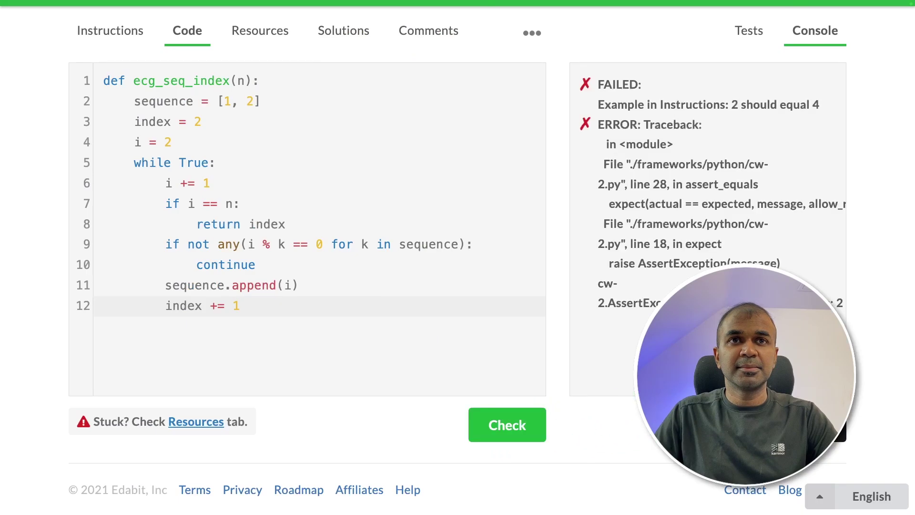
Copy the new failure traceback into the Arena prompt and send it to the model.
{"action": "left_click_drag", "start_coordinate": [613, 96], "coordinate": [856, 304]}
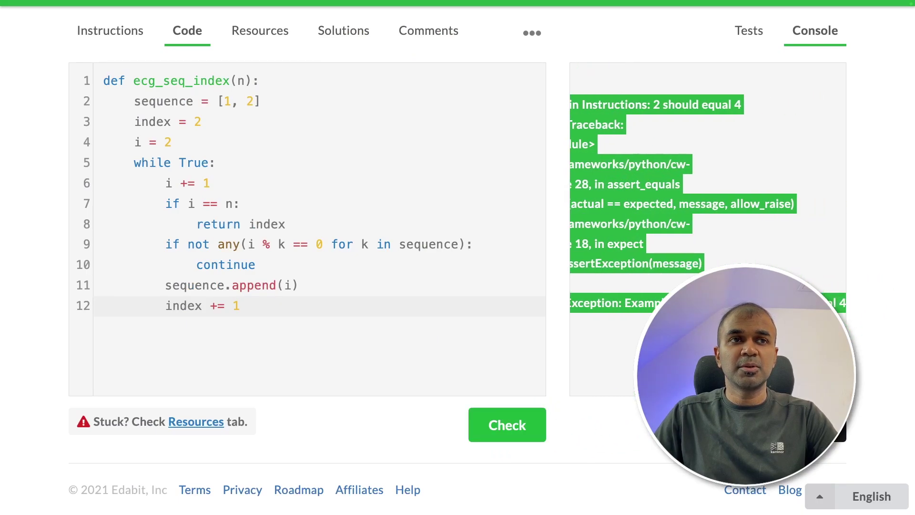
{"action": "key", "text": "alt+Tab"}
{"action": "scroll", "coordinate": [457, 258], "scroll_direction": "down", "scroll_amount": 5}
{"action": "left_click", "coordinate": [307, 224]}
{"action": "key", "text": "ctrl+v"}
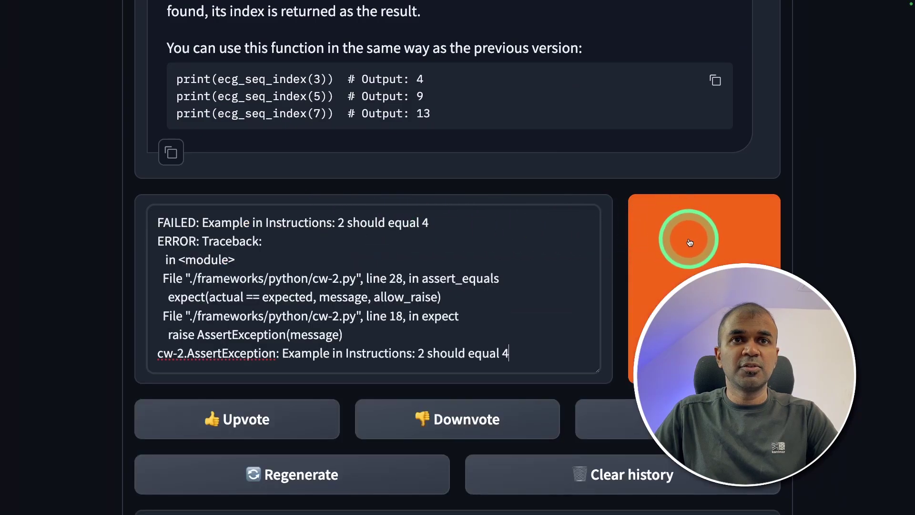
{"action": "left_click", "coordinate": [705, 279]}
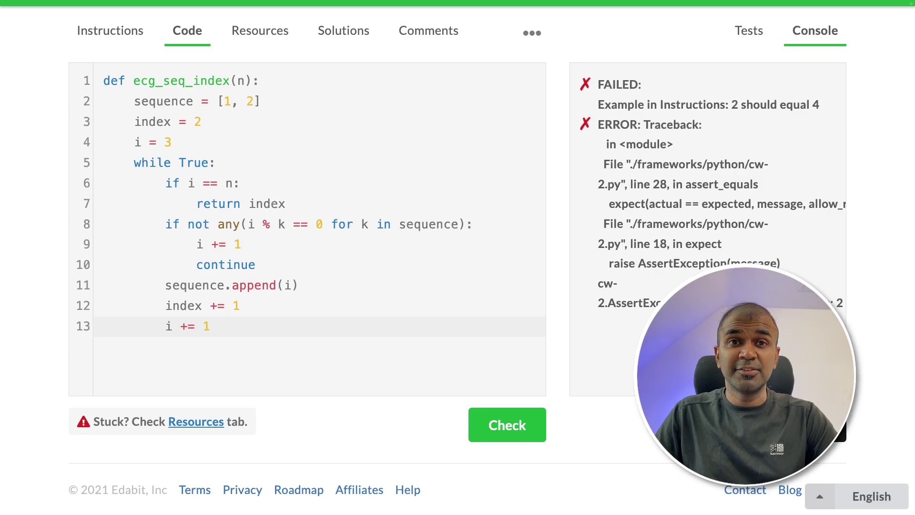
{"action": "scroll", "coordinate": [193, 206], "scroll_direction": "up", "scroll_amount": 1}
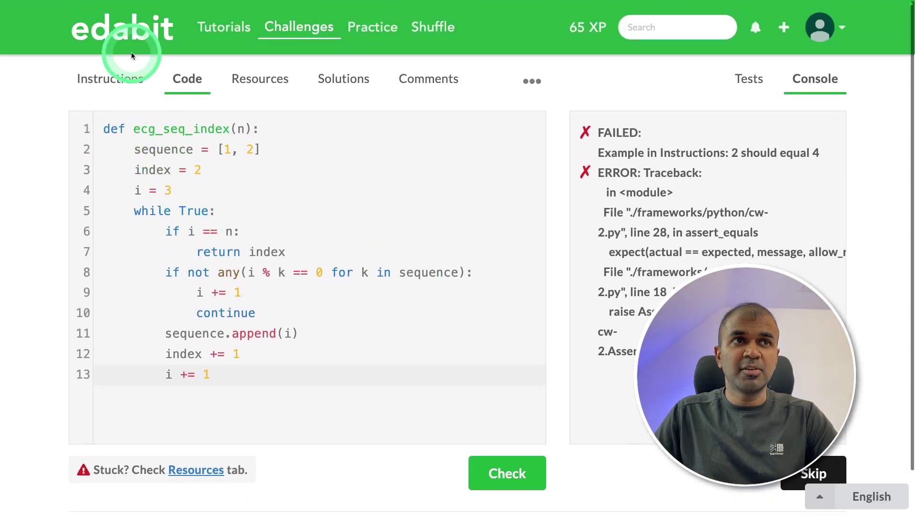
Send Longest Alternating Substring to the model and check its longest_substring code, which fails.
{"action": "left_click", "coordinate": [131, 56]}
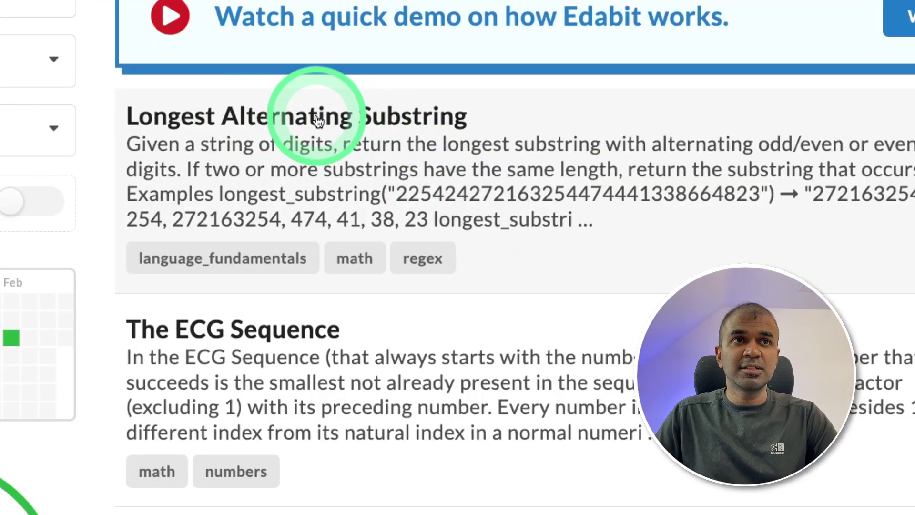
{"action": "left_click", "coordinate": [333, 122]}
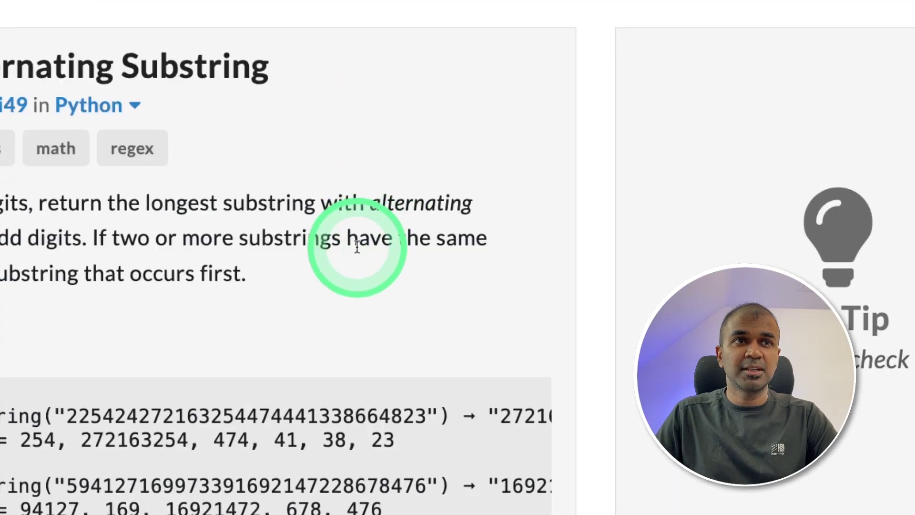
{"action": "left_click_drag", "start_coordinate": [356, 246], "coordinate": [298, 431]}
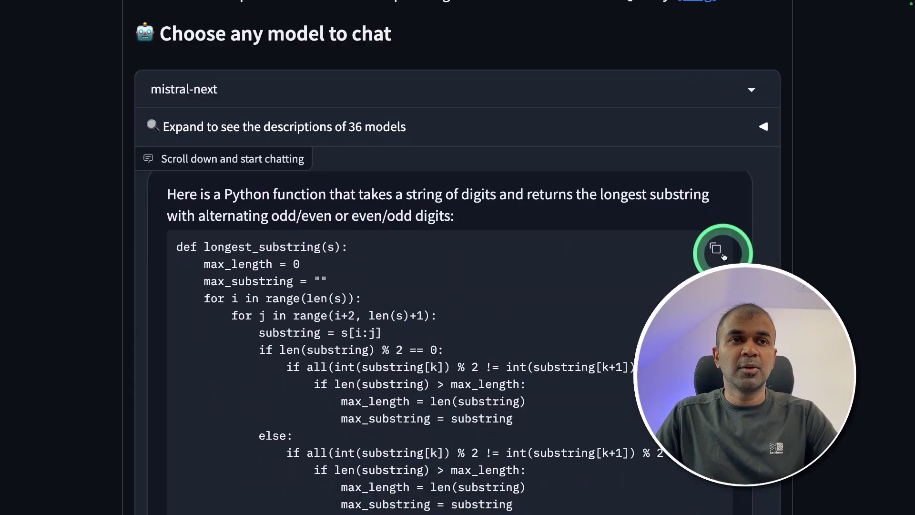
{"action": "left_click", "coordinate": [715, 229]}
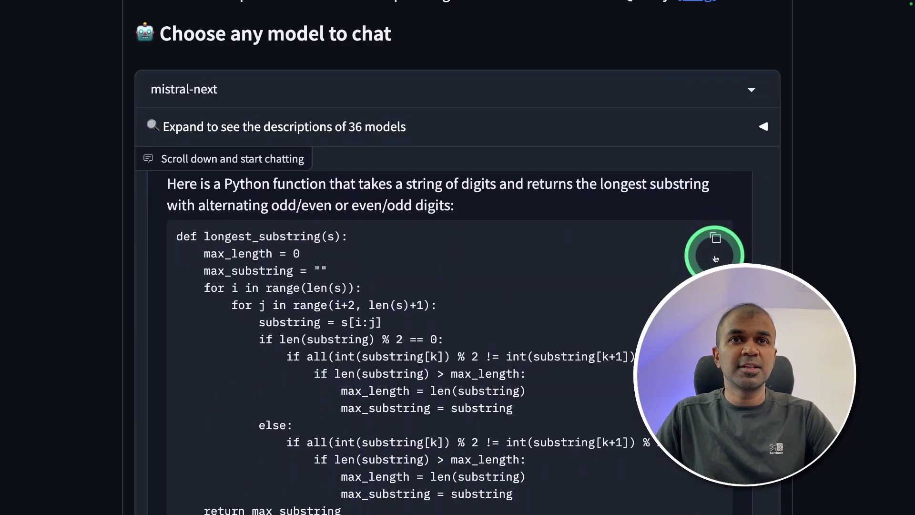
{"action": "left_click", "coordinate": [507, 474]}
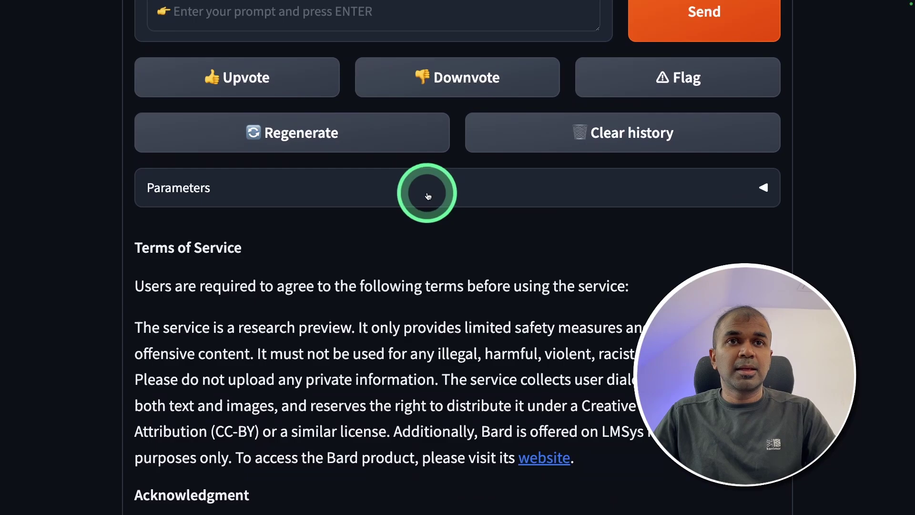
Expand the Parameters panel to lower Temperature for the snake game request.
{"action": "left_click", "coordinate": [425, 190]}
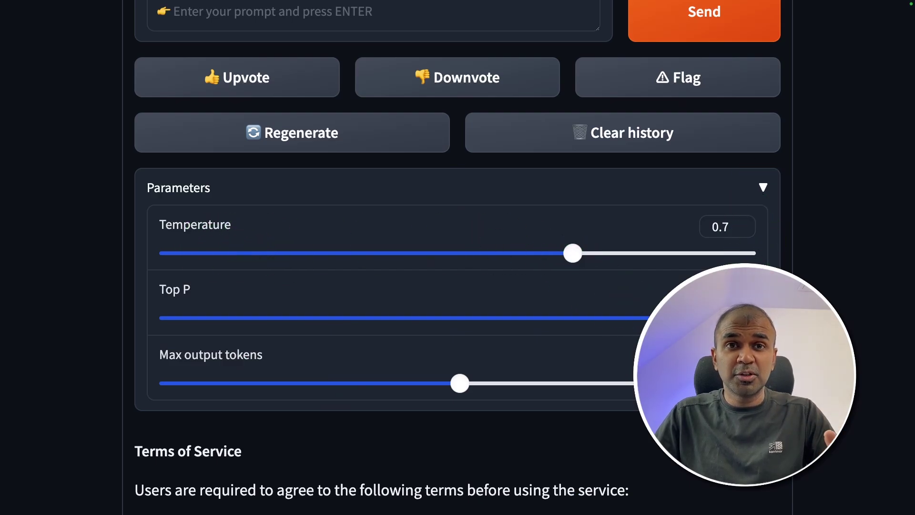
{"action": "scroll", "coordinate": [457, 257], "scroll_direction": "up", "scroll_amount": 4}
{"action": "type", "text": "Create"}
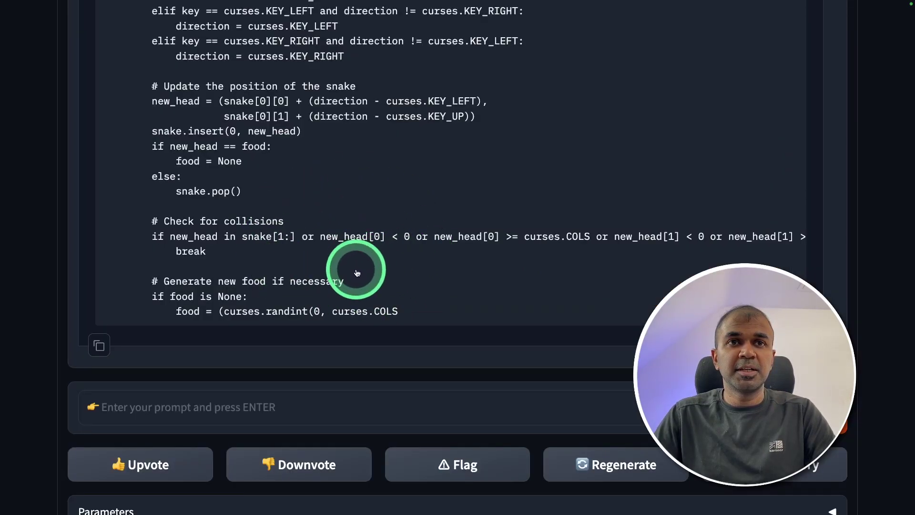
{"action": "scroll", "coordinate": [411, 278], "scroll_direction": "down", "scroll_amount": 5}
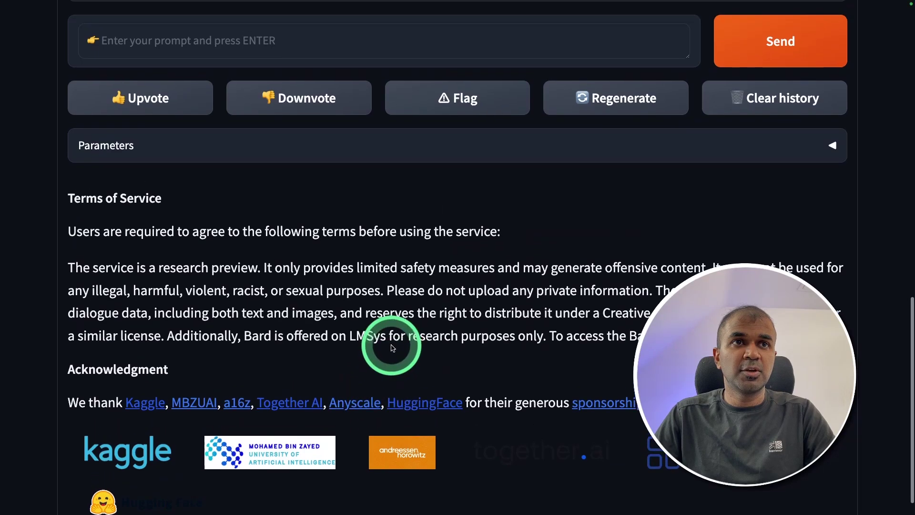
{"action": "scroll", "coordinate": [397, 300], "scroll_direction": "up", "scroll_amount": 2}
{"action": "left_click", "coordinate": [400, 262]}
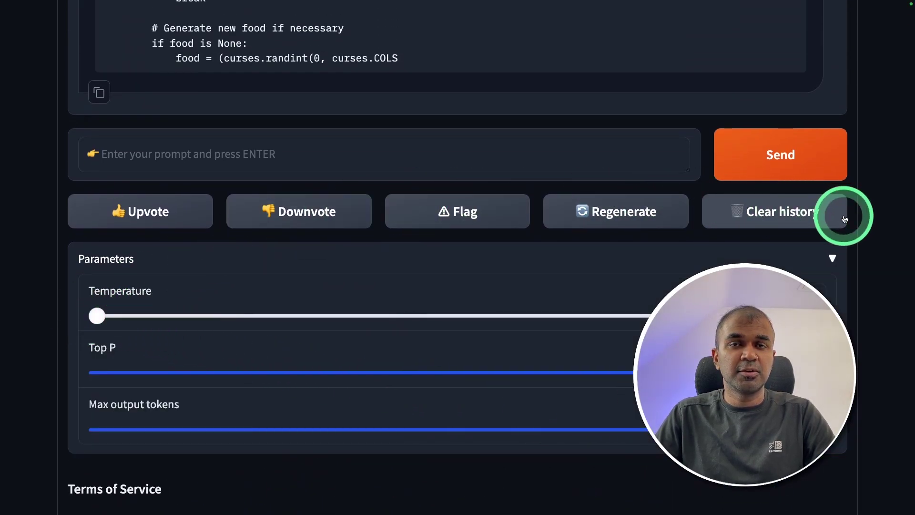
{"action": "scroll", "coordinate": [597, 199], "scroll_direction": "up", "scroll_amount": 2}
{"action": "type", "text": "c"}
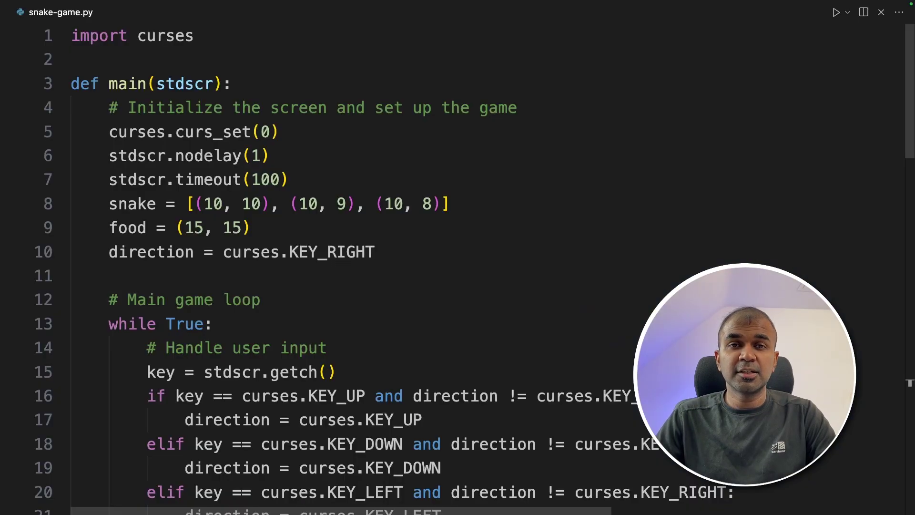
Run python snake-game.py in the terminal, then relaunch the snake game.
{"action": "key", "text": "Return"}
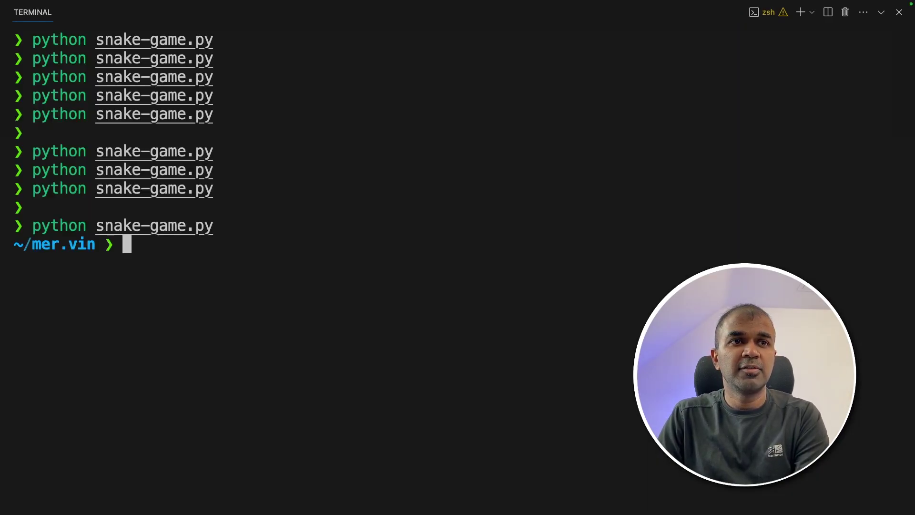
{"action": "key", "text": "Return"}
{"action": "key", "text": "Up"}
{"action": "key", "text": "Return"}
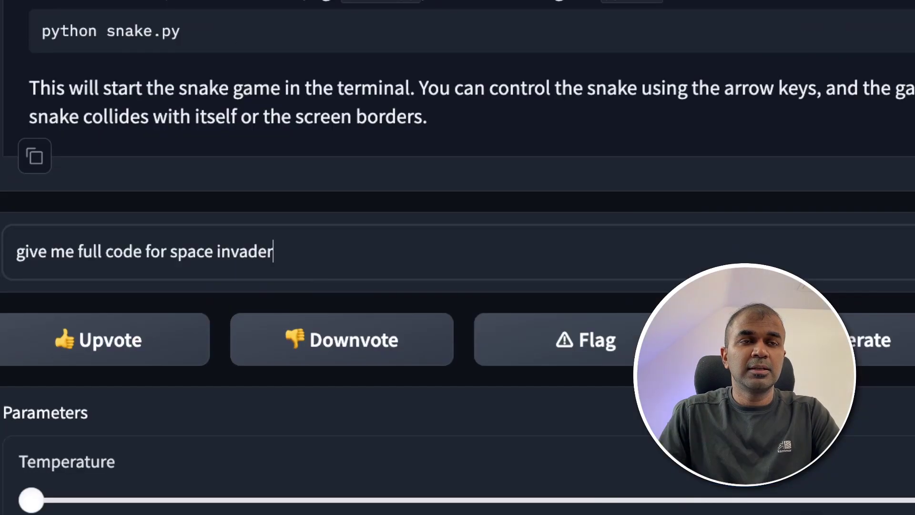
Copy the Space Invaders code, install pygame, rerun spaceinvader-game.py, and select the AttributeError.
{"action": "left_click", "coordinate": [832, 116]}
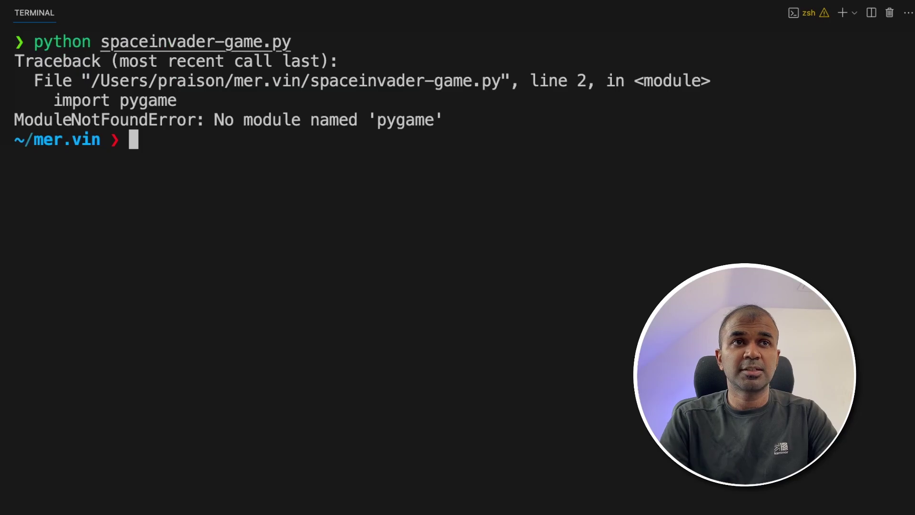
{"action": "type", "text": "pip install pygame"}
{"action": "key", "text": "Return"}
{"action": "type", "text": "python spaceinvader-game.py"}
{"action": "key", "text": "Return"}
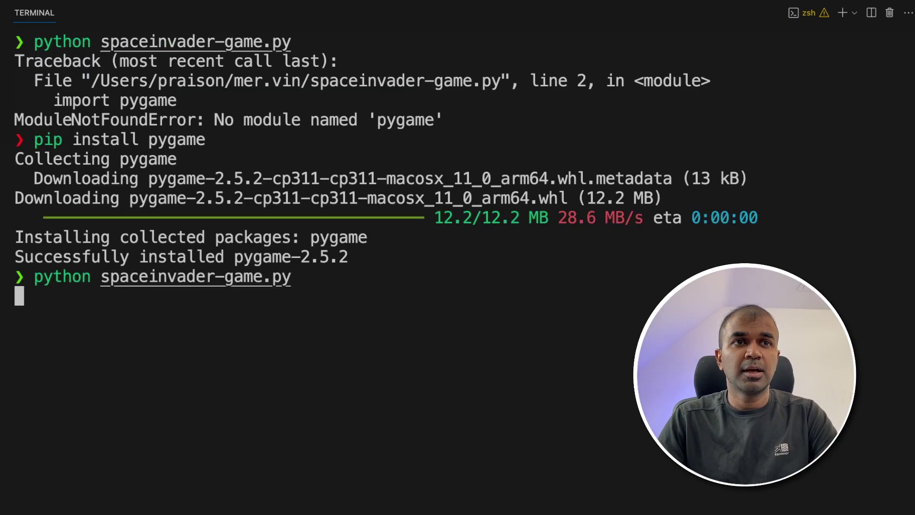
{"action": "left_click_drag", "start_coordinate": [538, 467], "coordinate": [16, 466]}
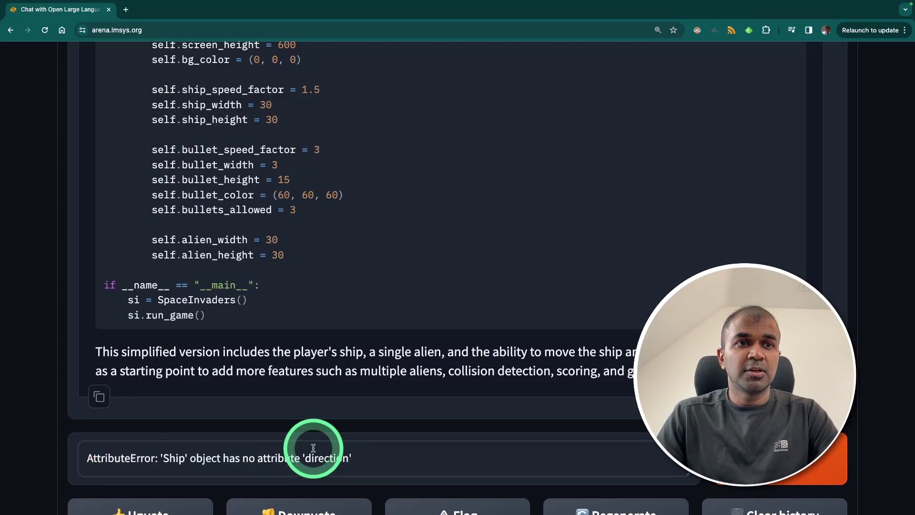
Send the Ship 'direction' AttributeError to the model and copy its corrected Ship class.
{"action": "key", "text": "Return"}
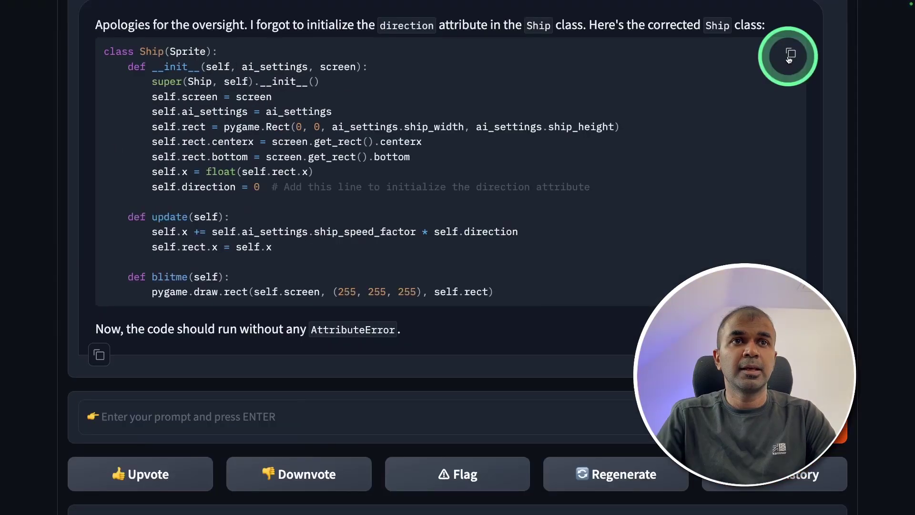
{"action": "left_click", "coordinate": [791, 52]}
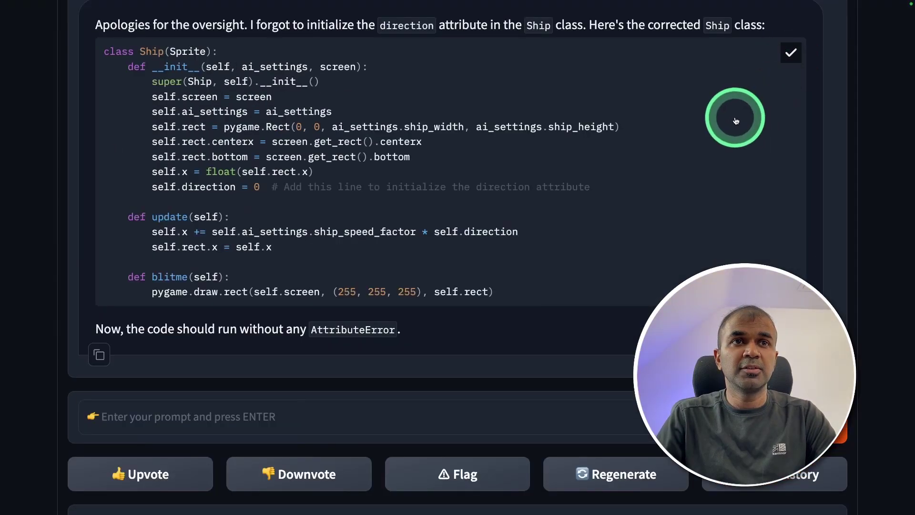